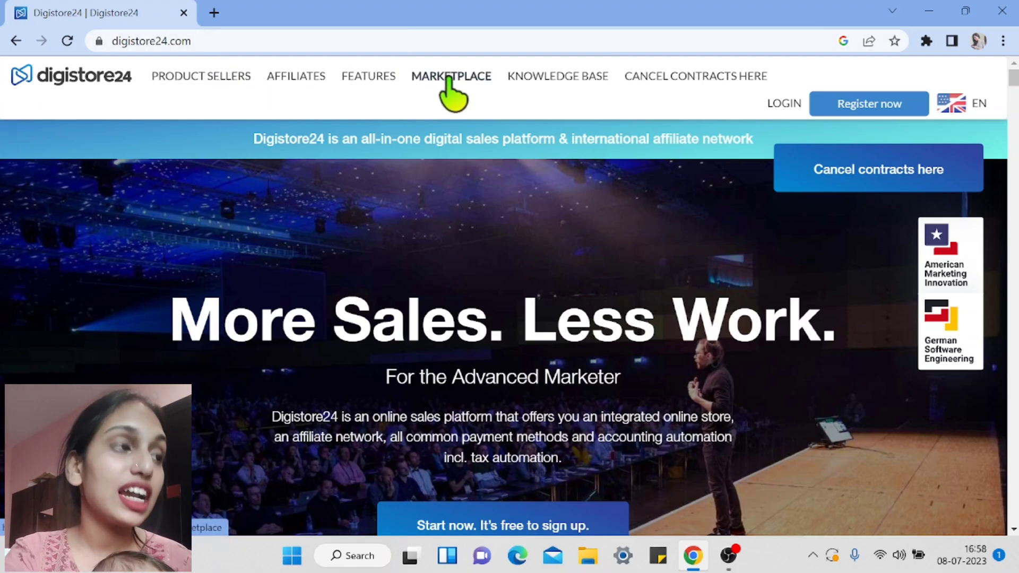
Open the Marketplace and scroll through the list of promotable products
click(448, 79)
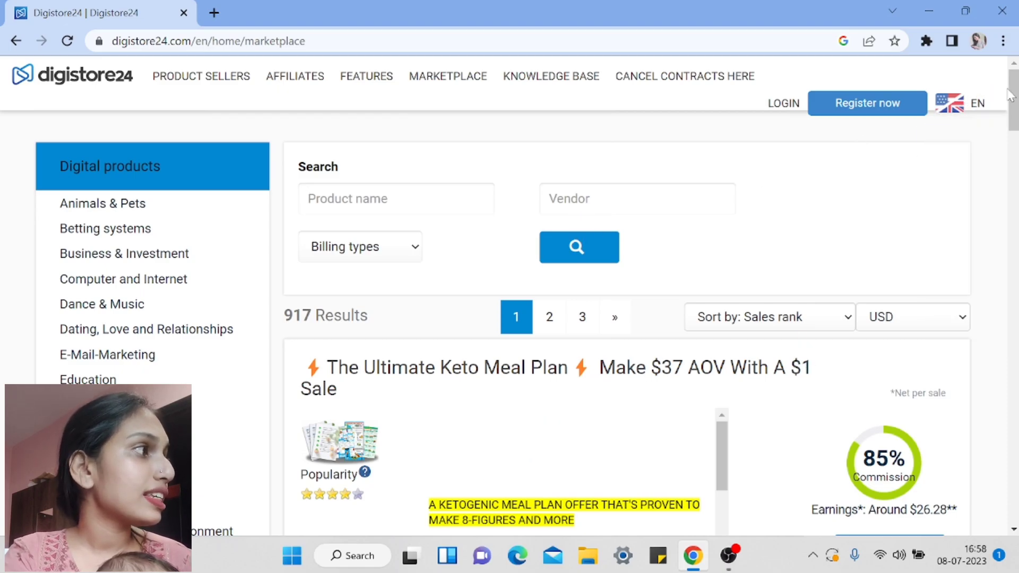
drag(1010, 96, 1015, 136)
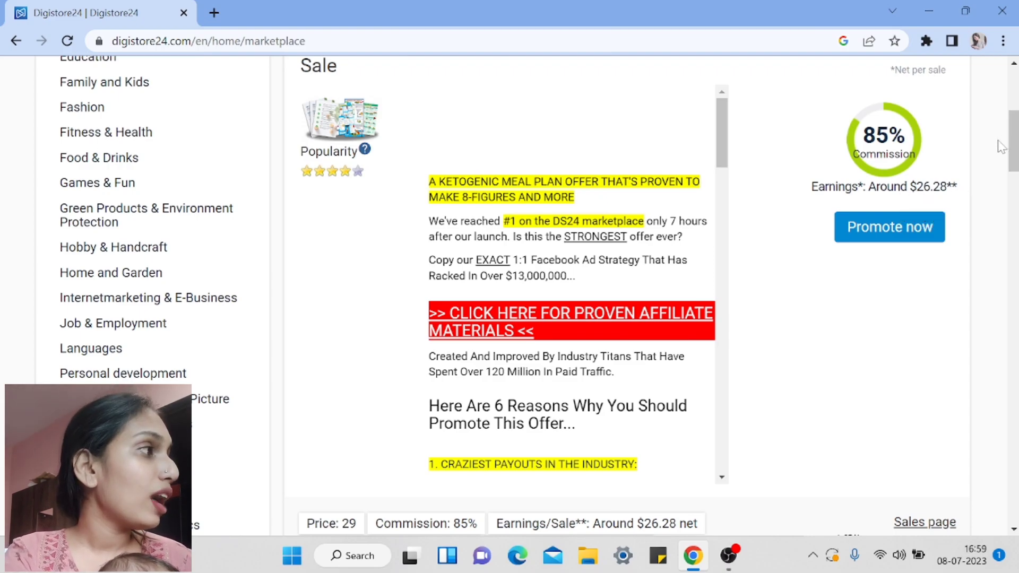
drag(1013, 143, 1014, 215)
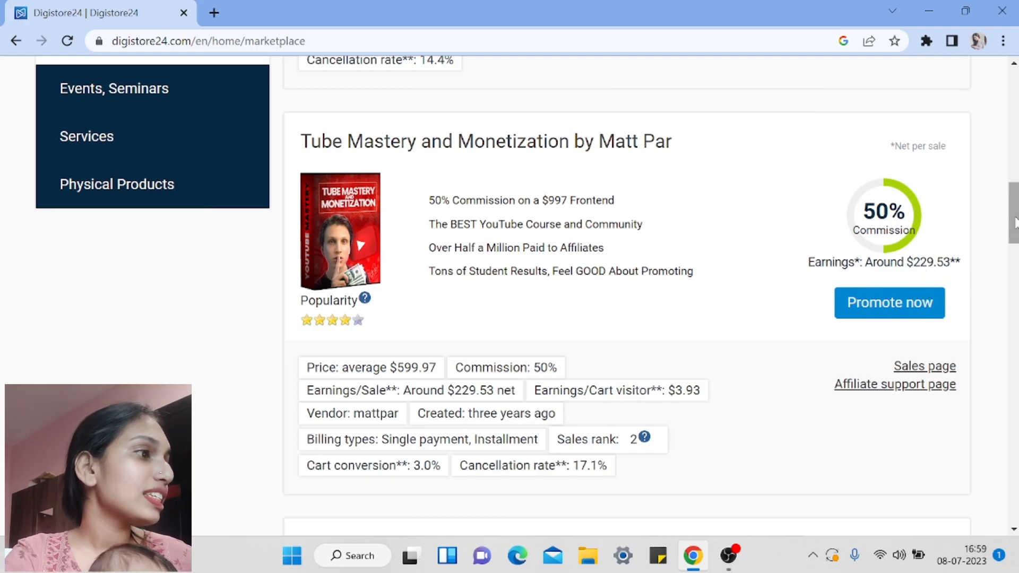
drag(1014, 221, 1013, 78)
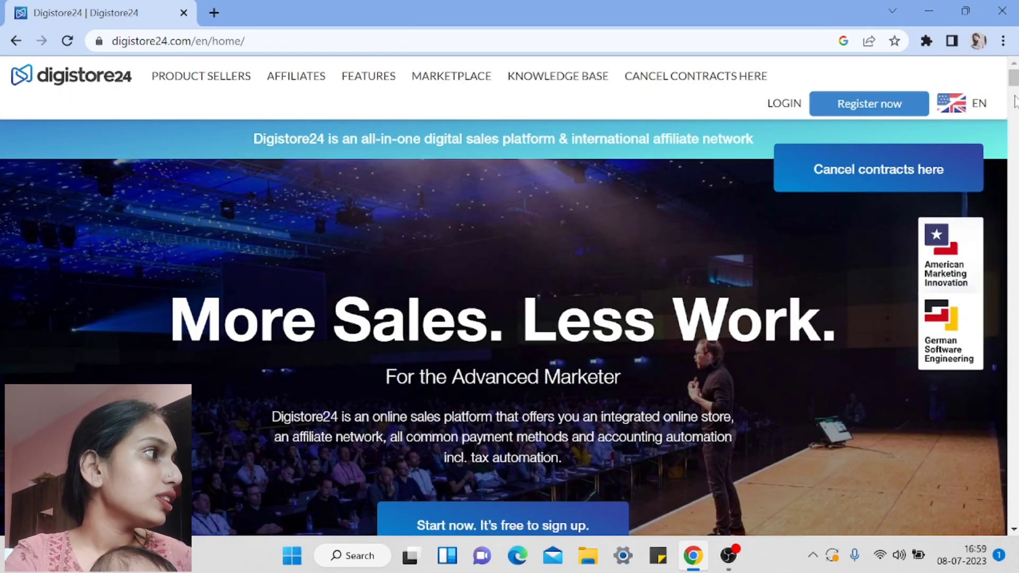
mouse_move(1012, 85)
mouse_down()
mouse_move(1014, 181)
mouse_move(1013, 75)
mouse_up()
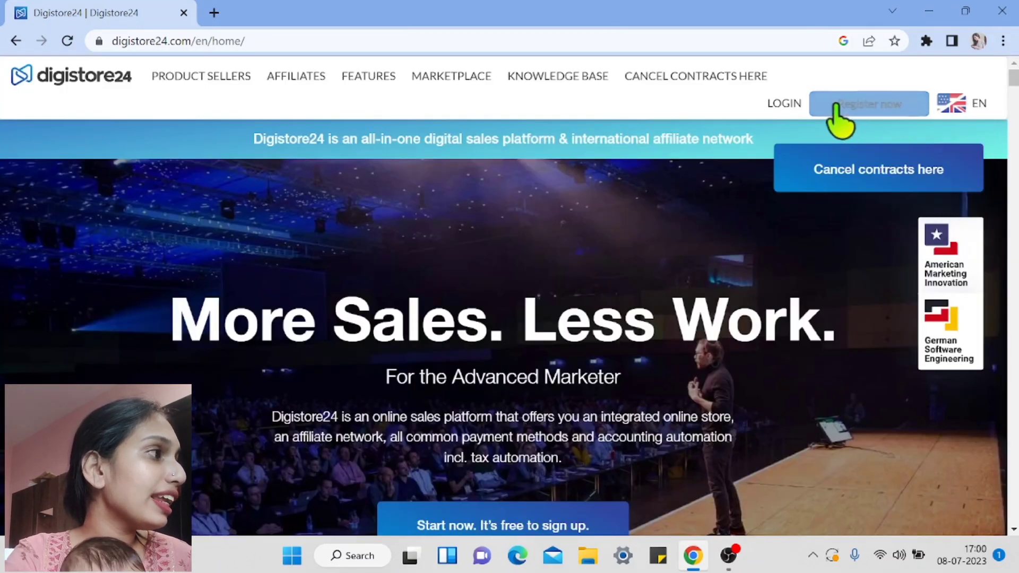
Open the Register now sign-up form and look over its empty fields, starting at Public username
click(859, 106)
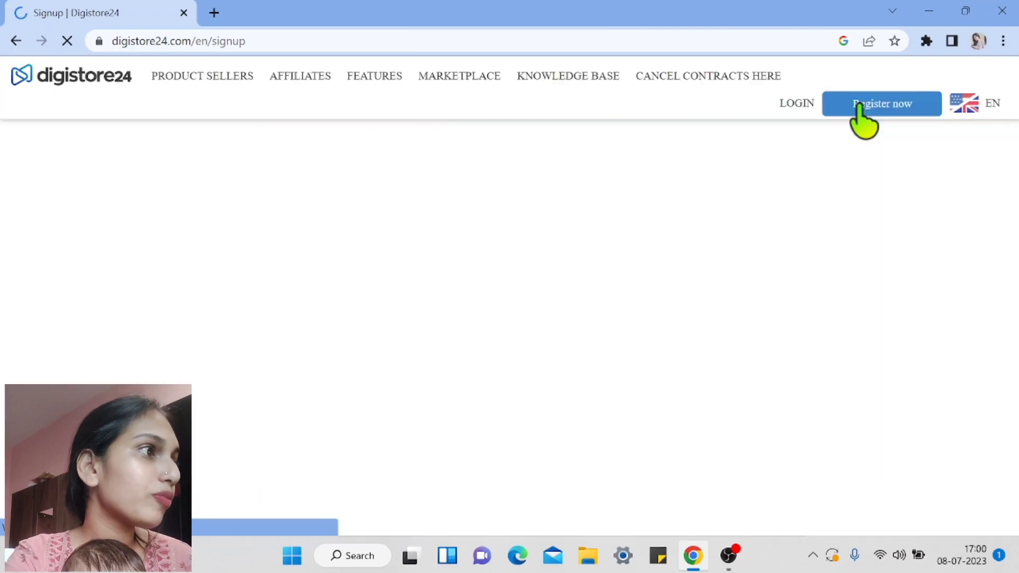
click(375, 257)
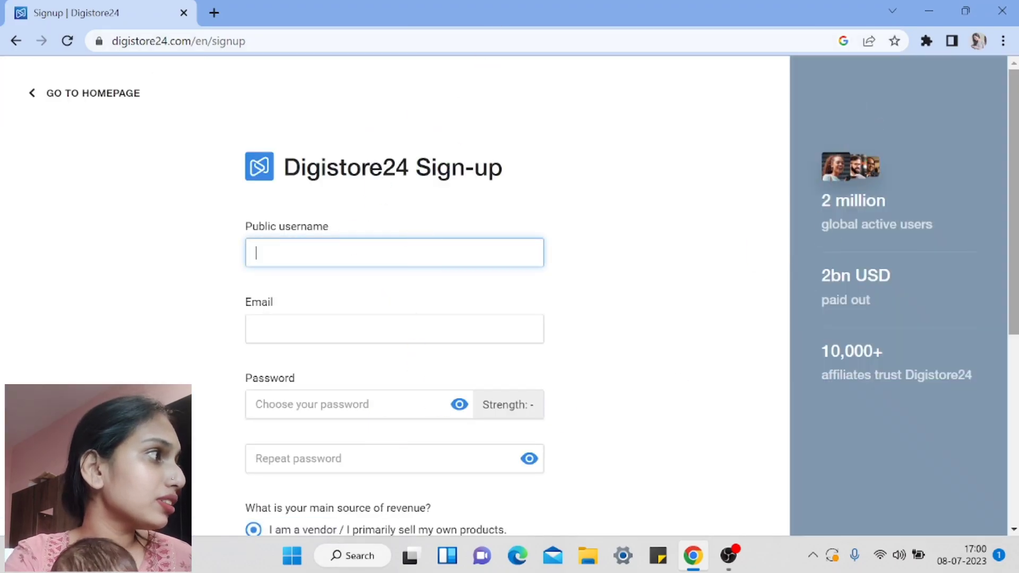
drag(1016, 125, 1016, 256)
scroll(395, 295, up, 2)
click(392, 155)
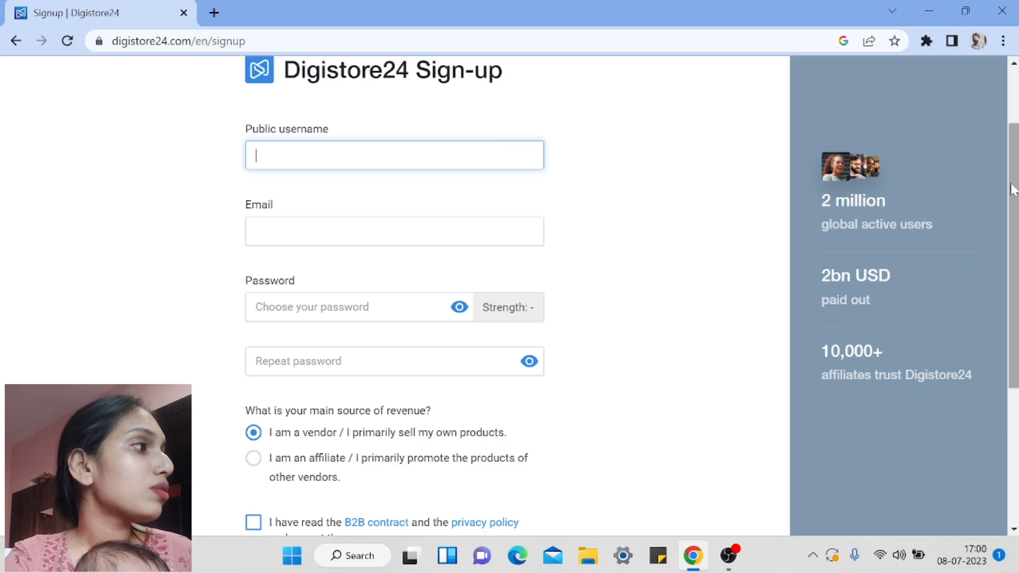
scroll(1014, 191, down, 2)
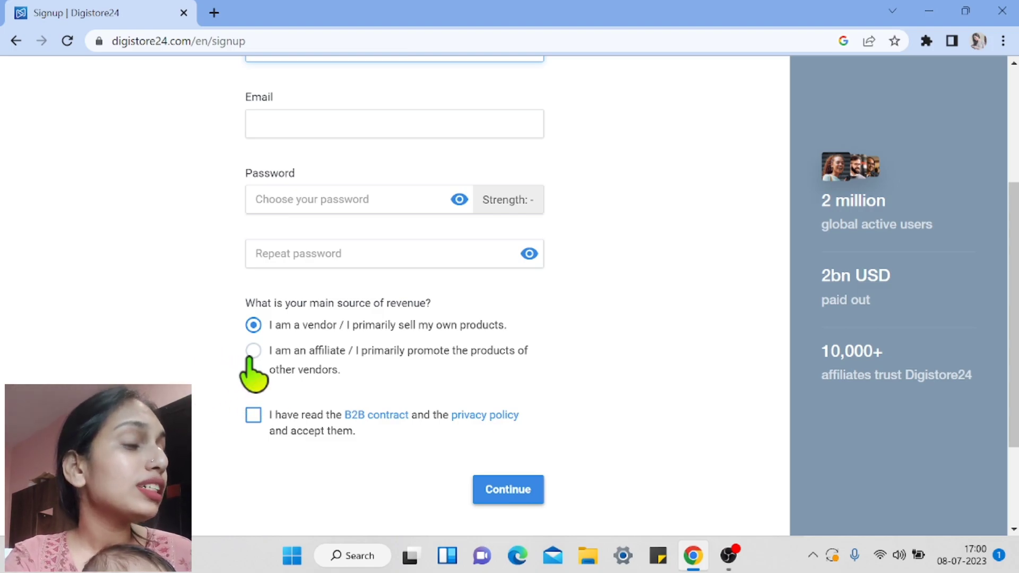
Choose 'I am an affiliate' as the main revenue source and return to the top of the form
click(254, 351)
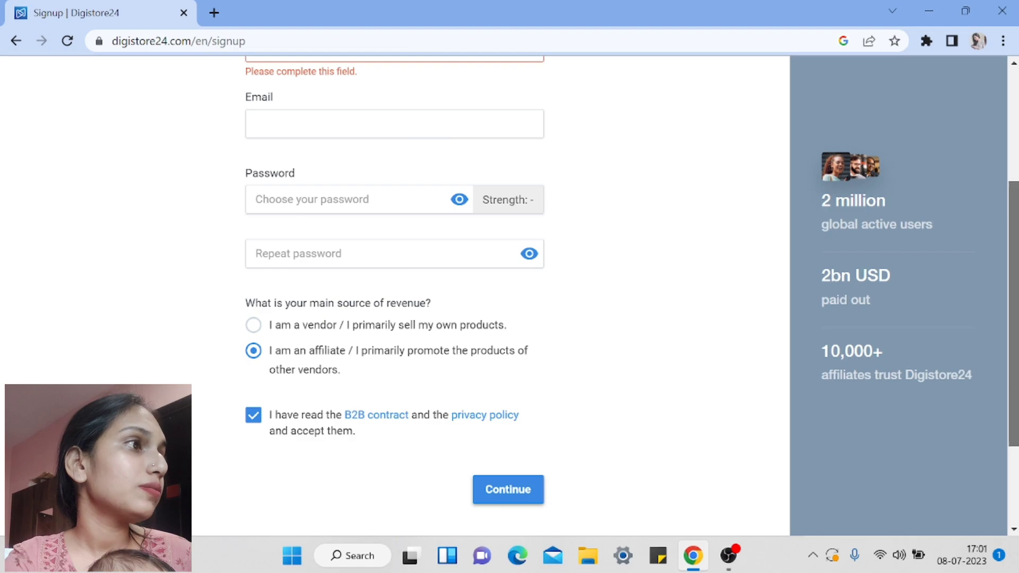
drag(1012, 213, 1014, 101)
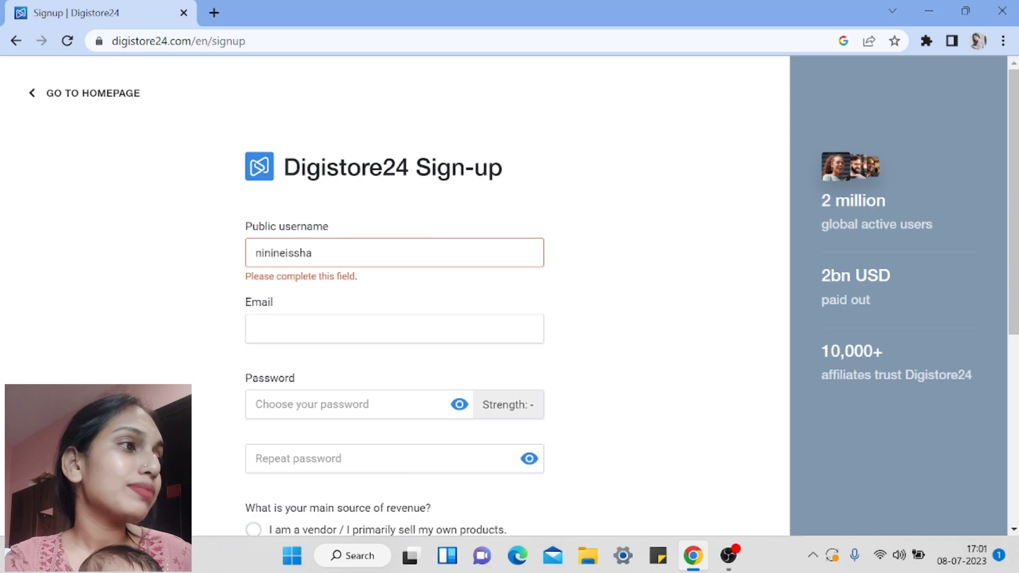
Enter the account's email address in the Email field
click(312, 253)
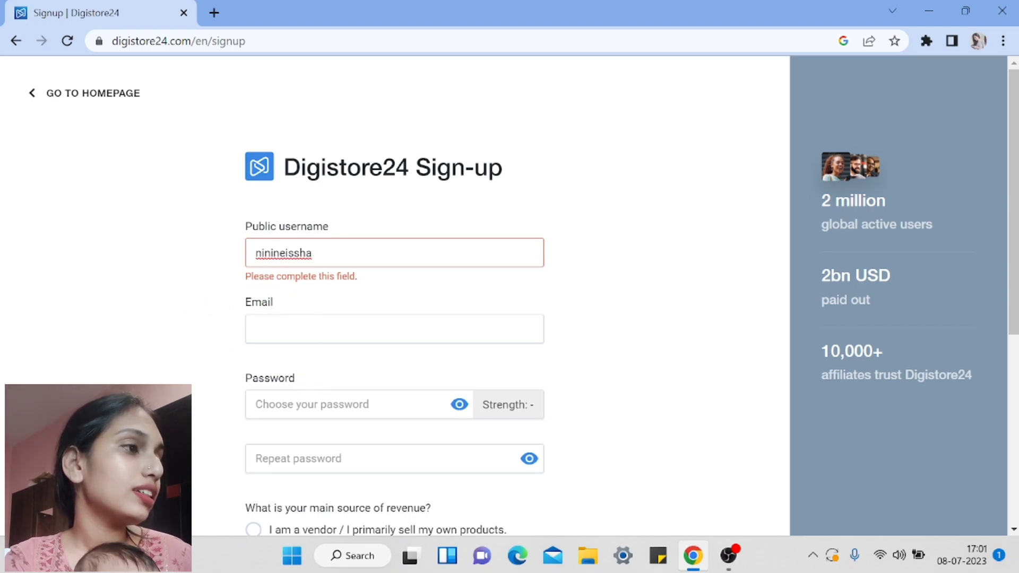
click(256, 329)
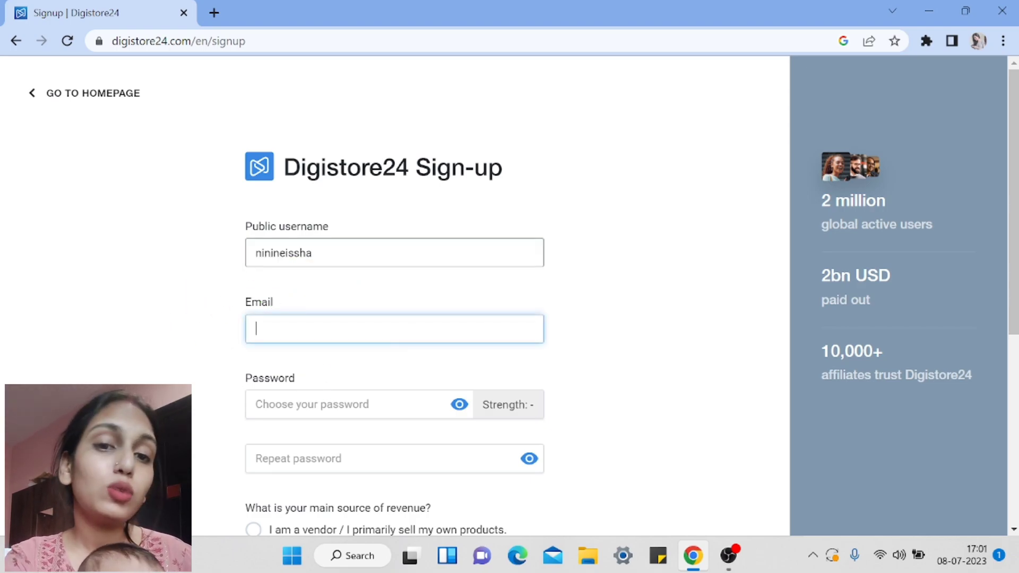
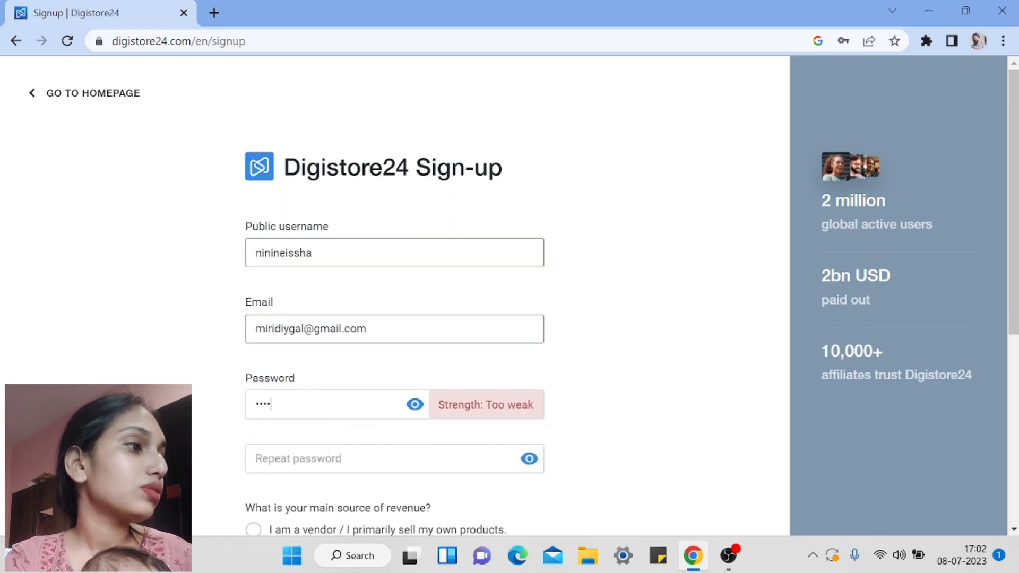
Set an excellent-strength password and paste the same one into Repeat password
key(BackSpace)
key(BackSpace)
key(BackSpace)
key(BackSpace)
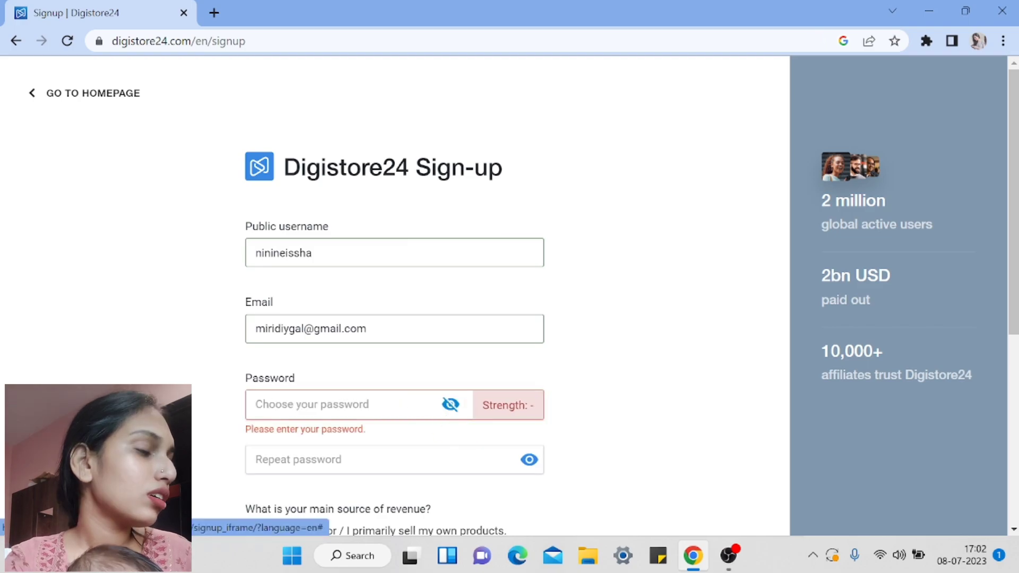
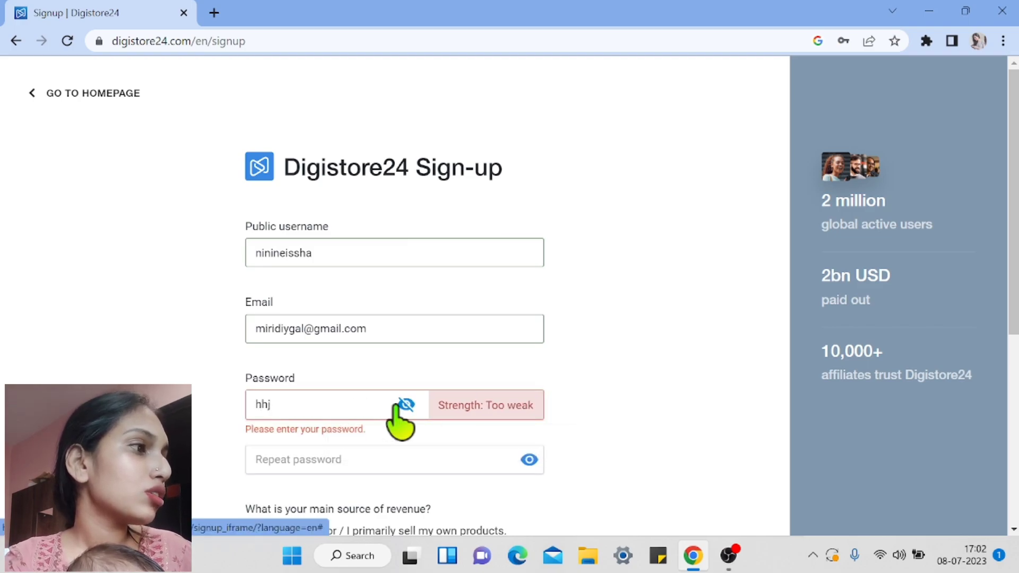
key(BackSpace)
key(BackSpace)
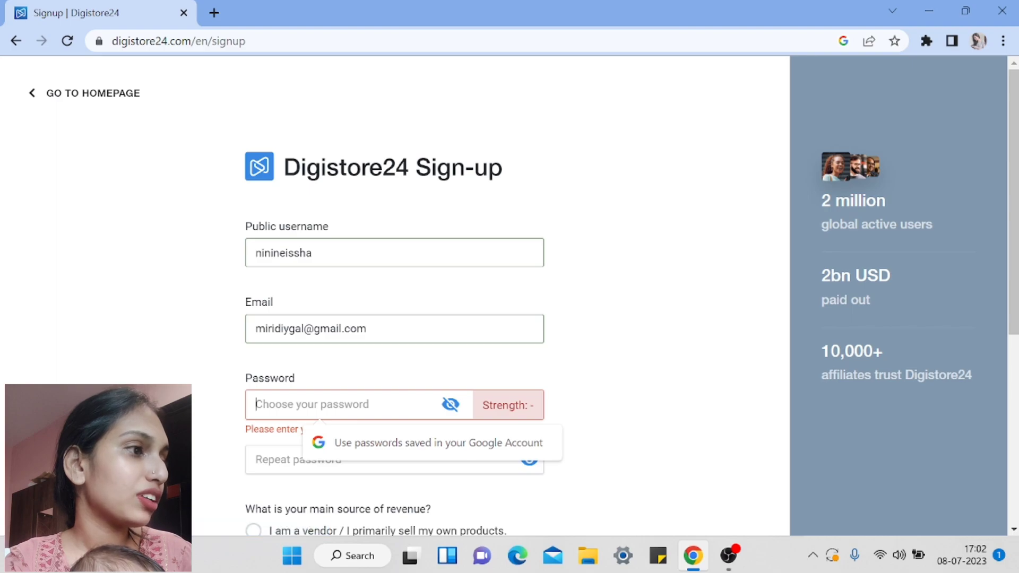
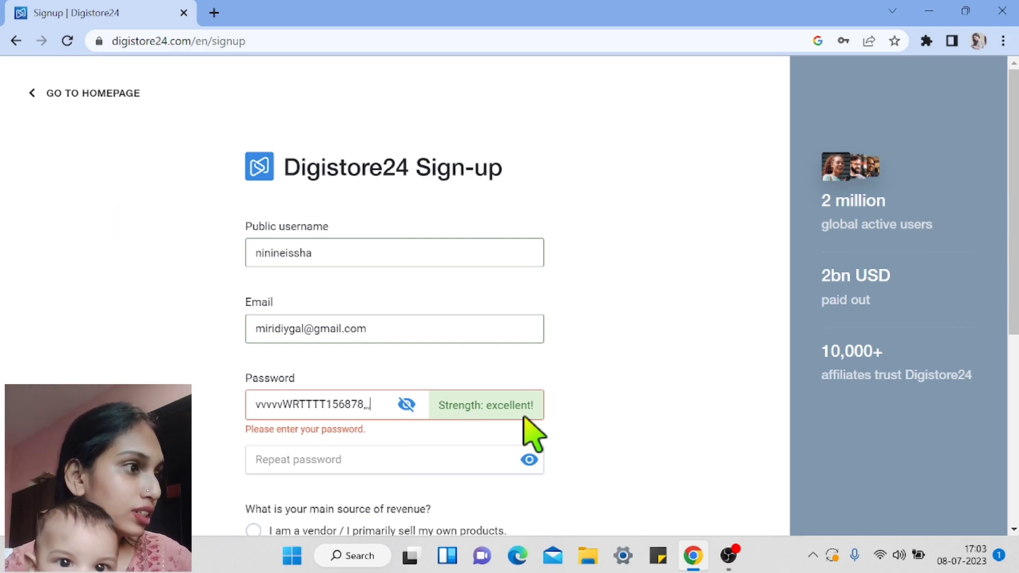
key(Tab)
key(ctrl+v)
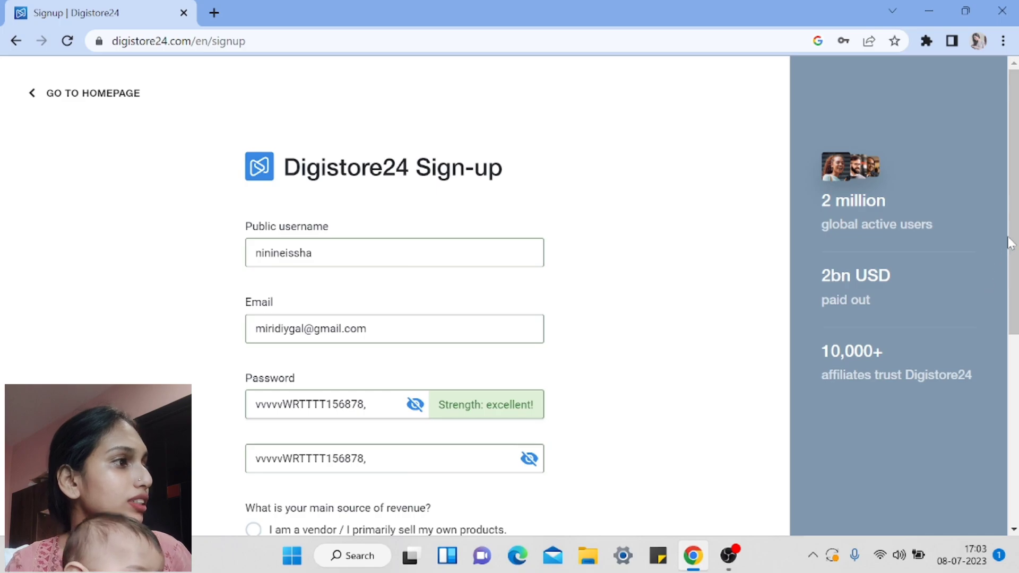
Scroll to the bottom and submit the affiliate account details with Continue
drag(1014, 228, 1016, 353)
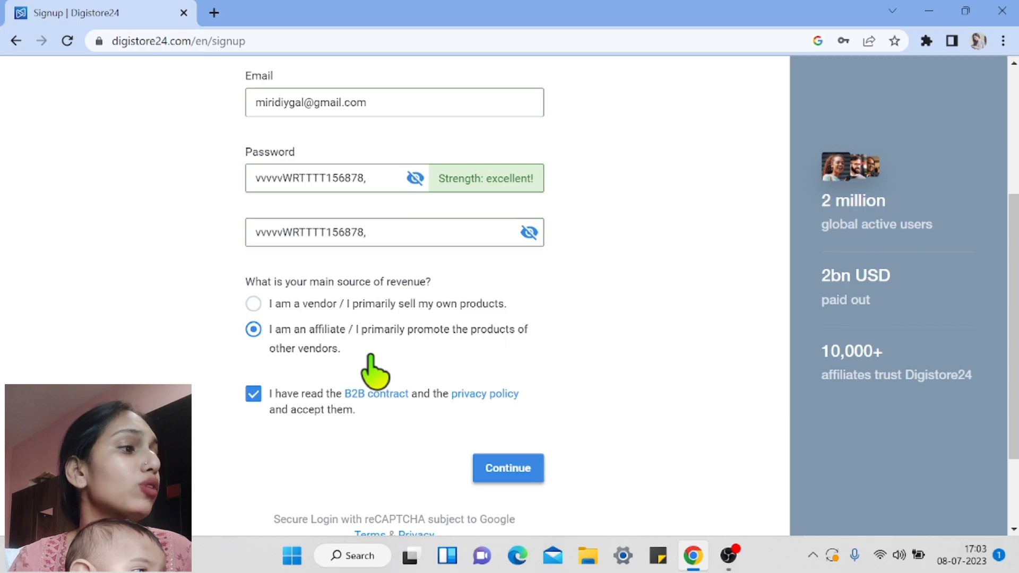
click(501, 466)
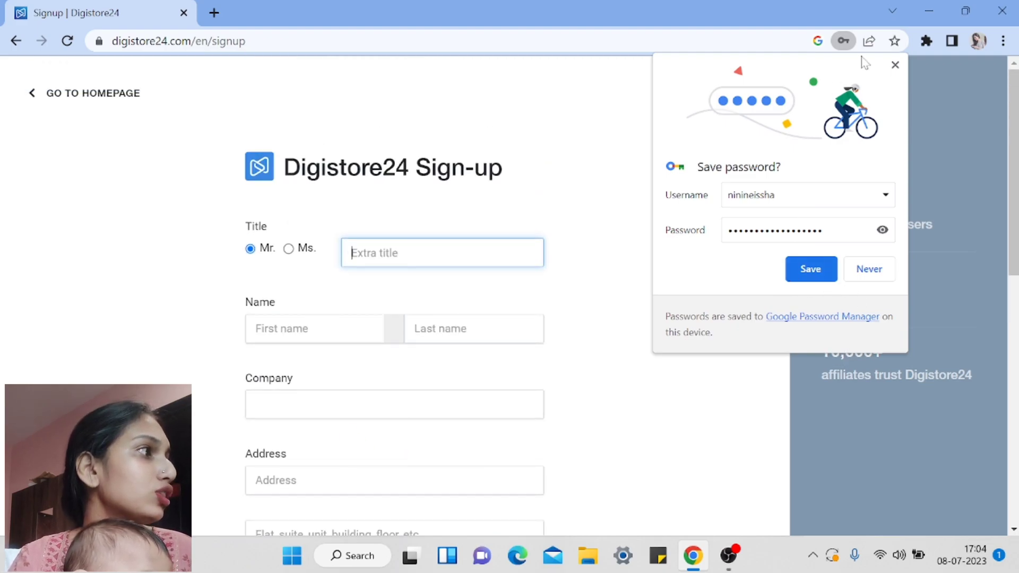
Dismiss the save-password prompt, select Ms., and enter the extra title and first name
click(894, 65)
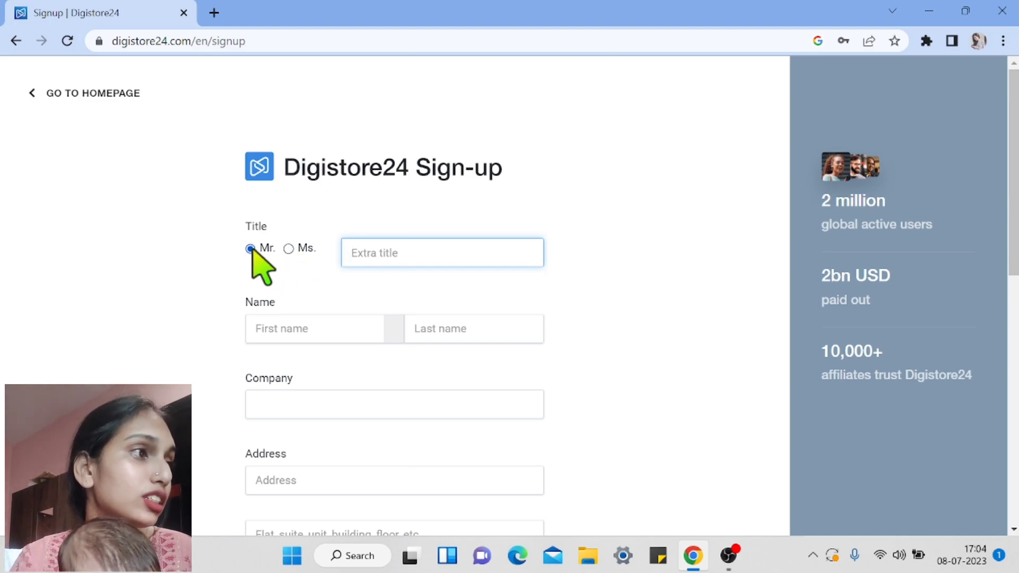
click(288, 248)
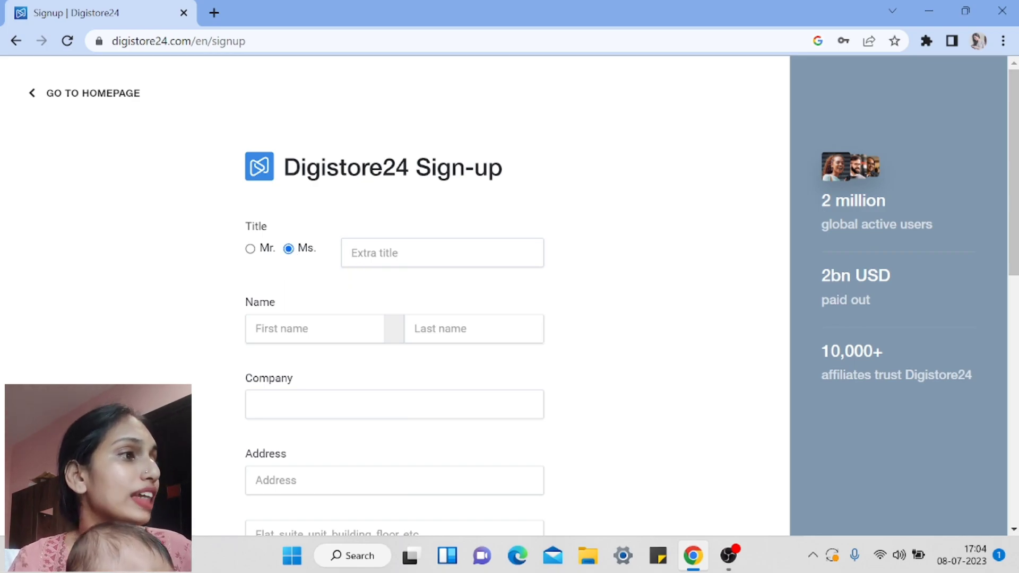
click(352, 253)
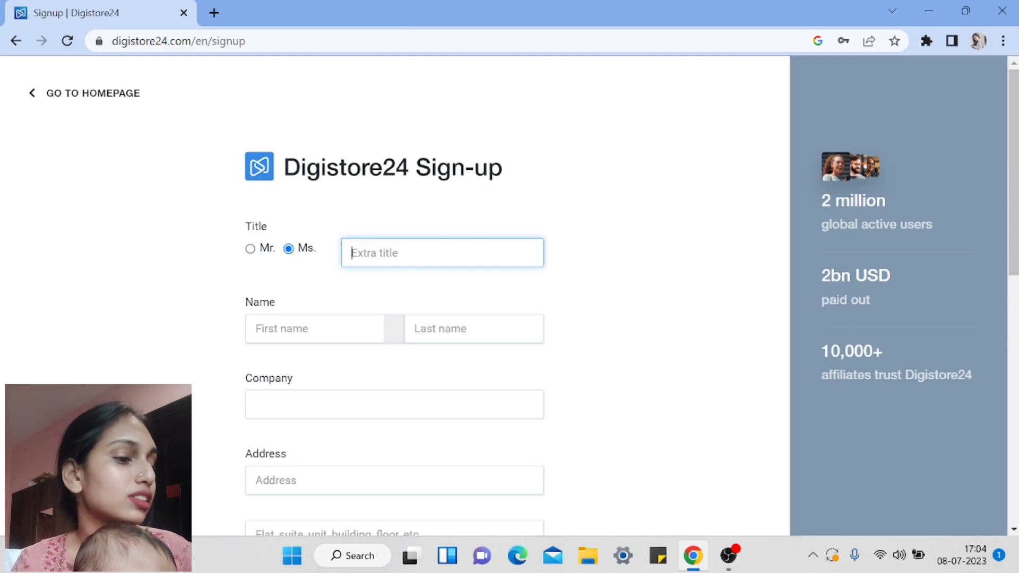
text(N)
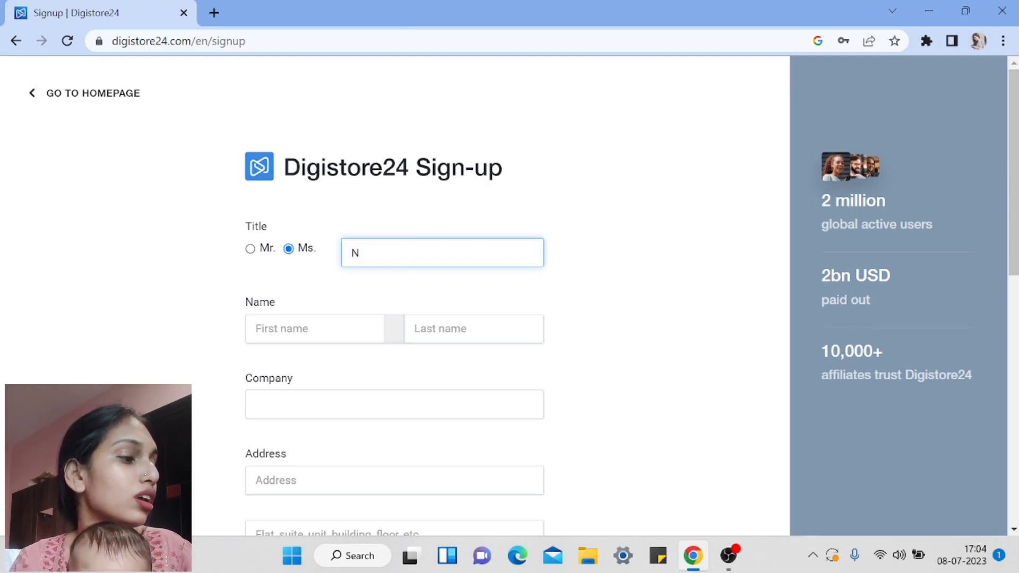
text(ini)
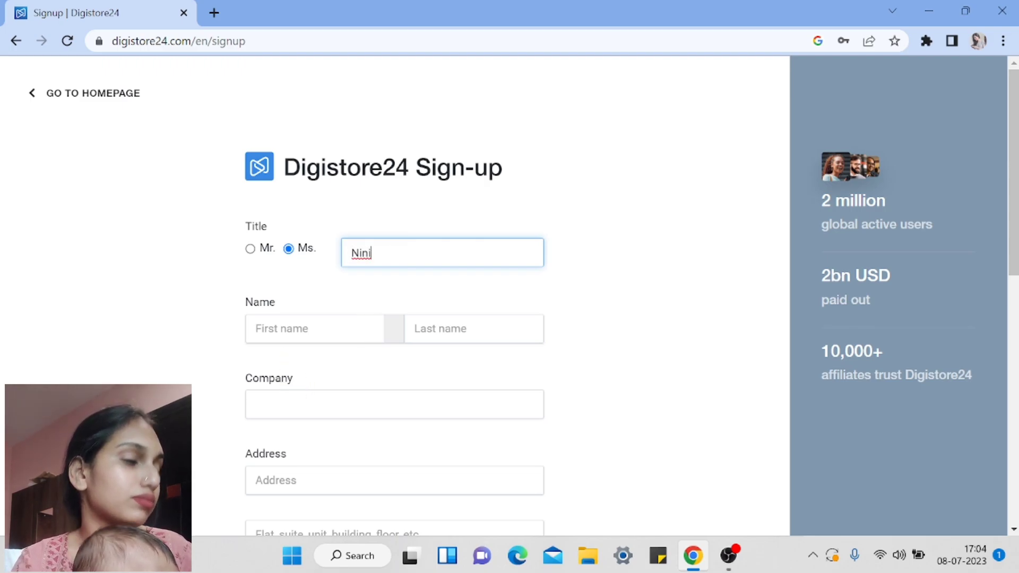
click(314, 329)
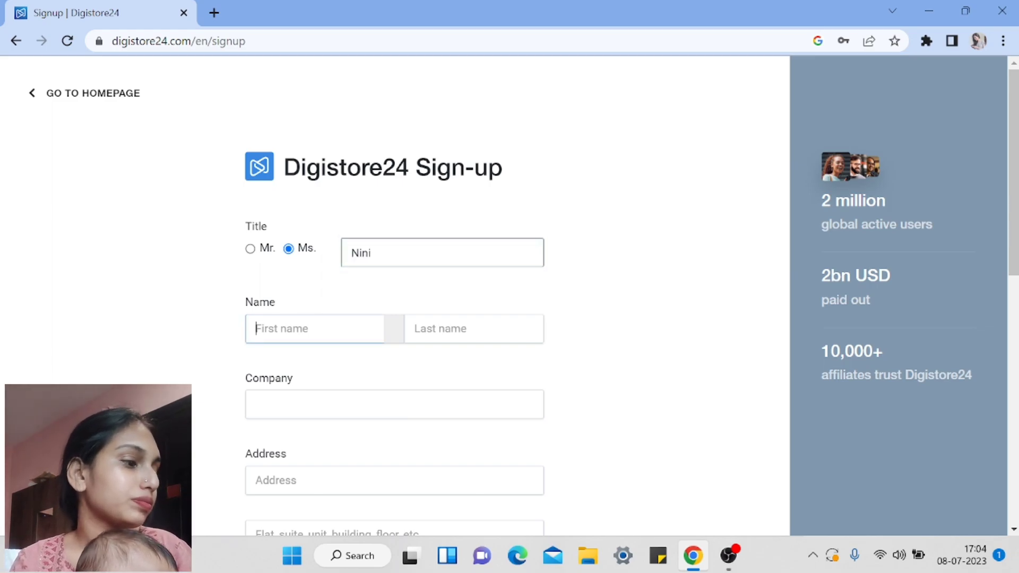
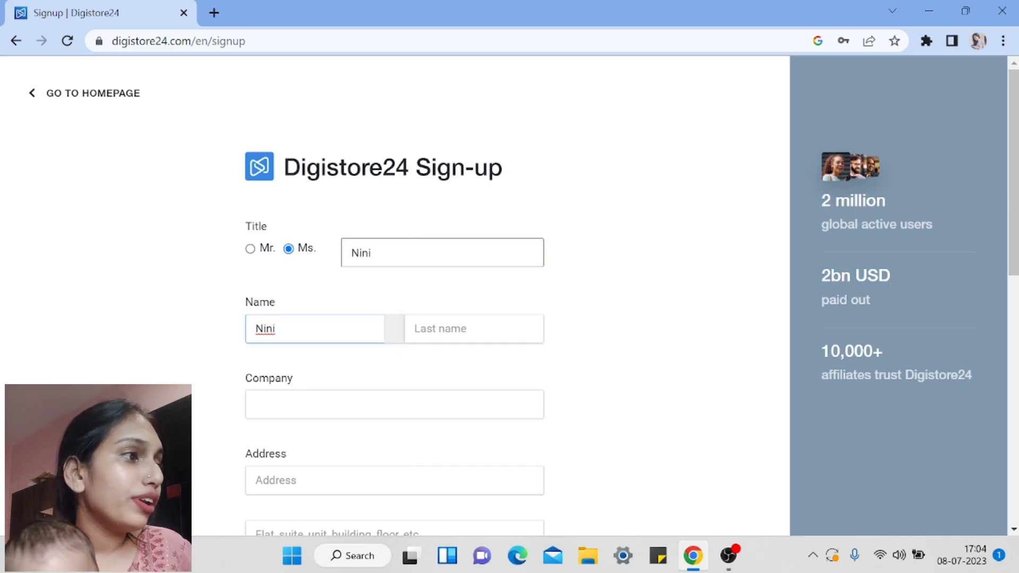
Enter the last name and the company name, correcting the company's mistyped ending
click(473, 329)
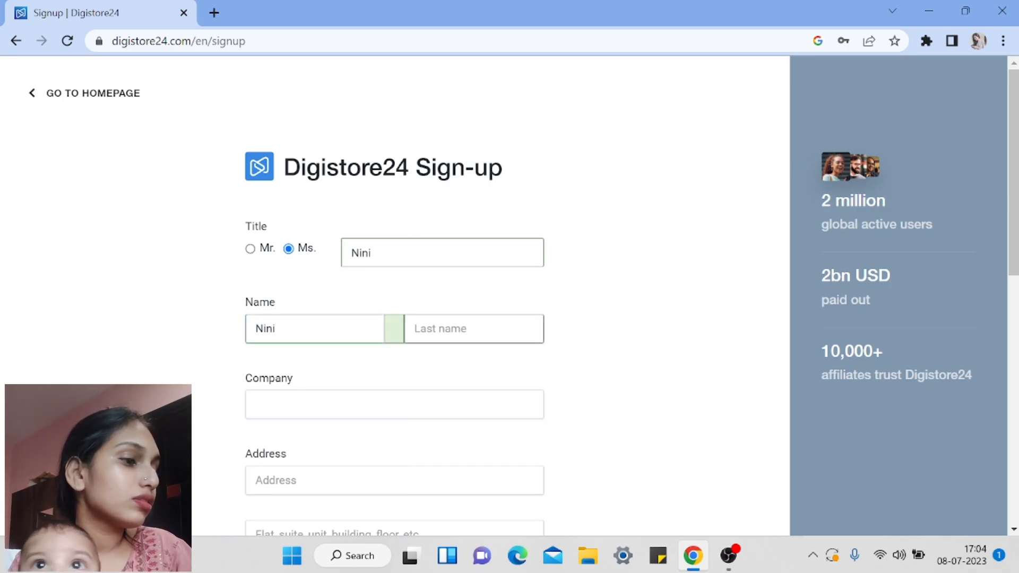
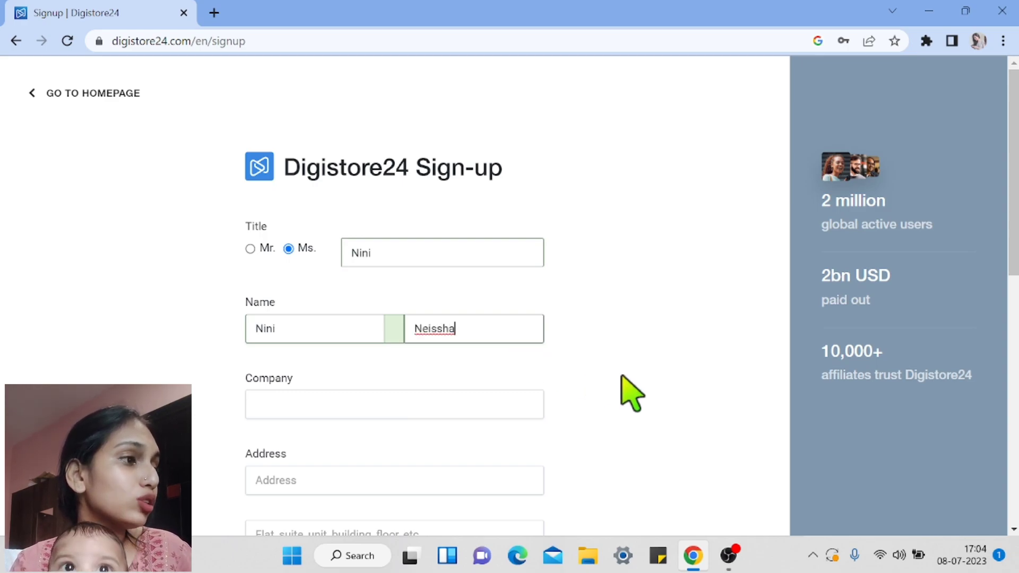
click(404, 405)
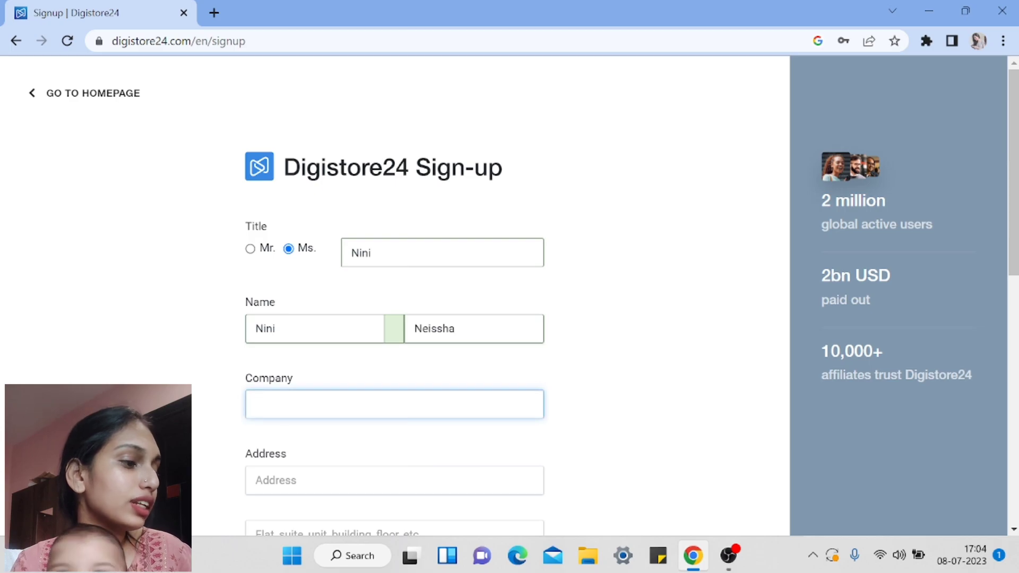
text(N)
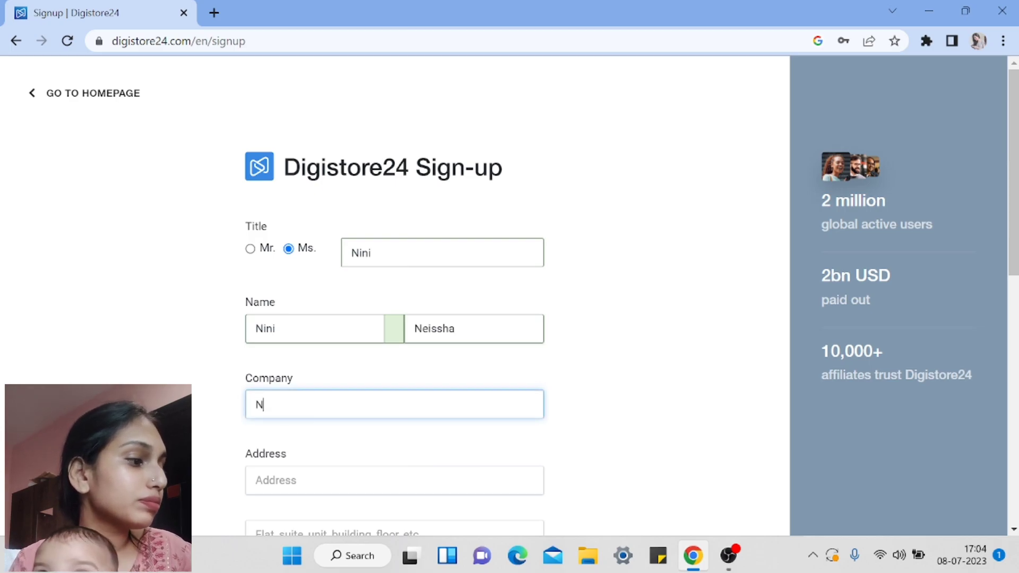
text(eishha)
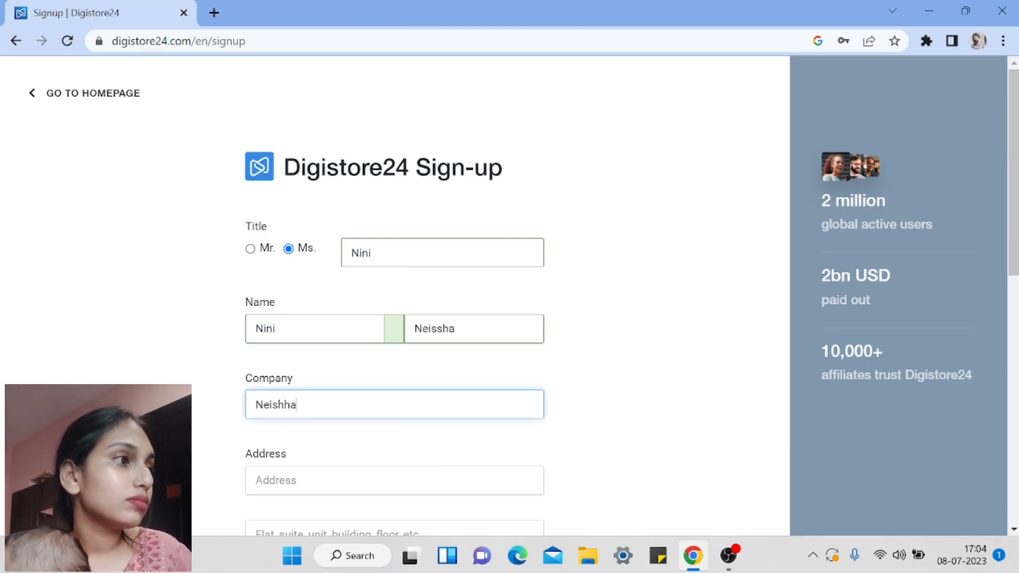
key(BackSpace)
key(BackSpace)
key(BackSpace)
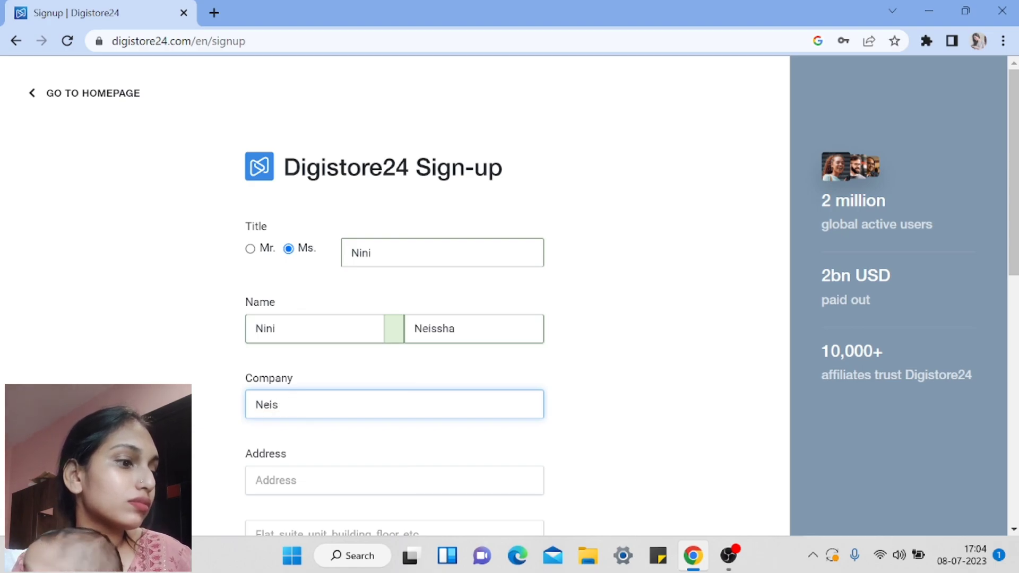
text(sha)
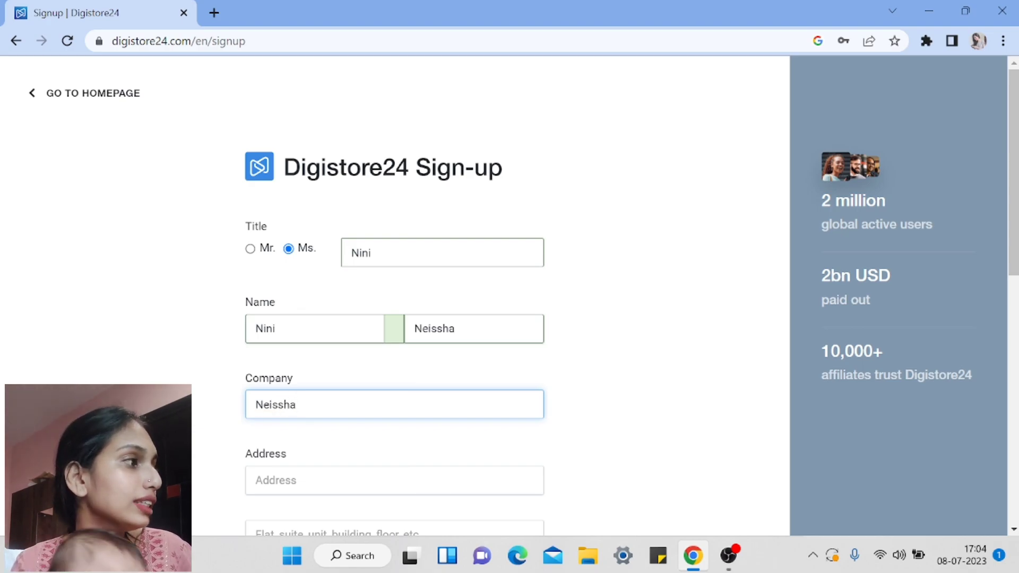
scroll(1013, 195, down, 1)
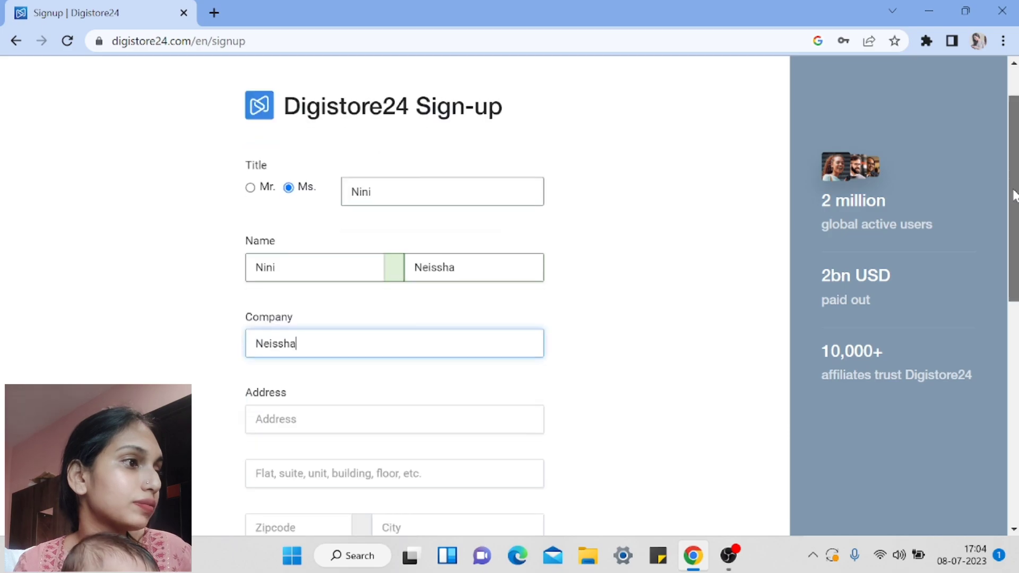
scroll(1014, 196, down, 5)
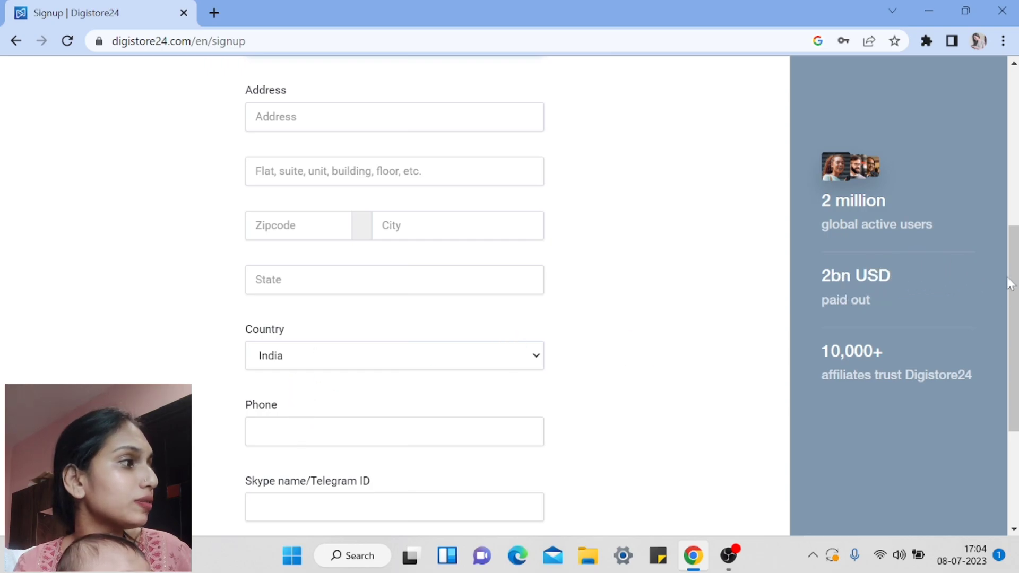
drag(1010, 284, 1010, 357)
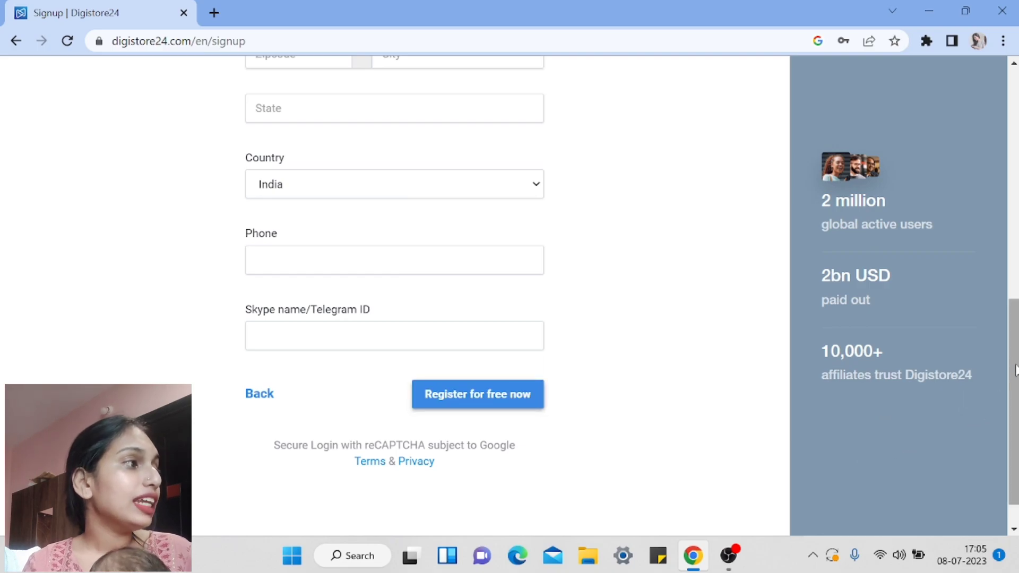
scroll(1012, 304, up, 1)
drag(1013, 304, 1012, 75)
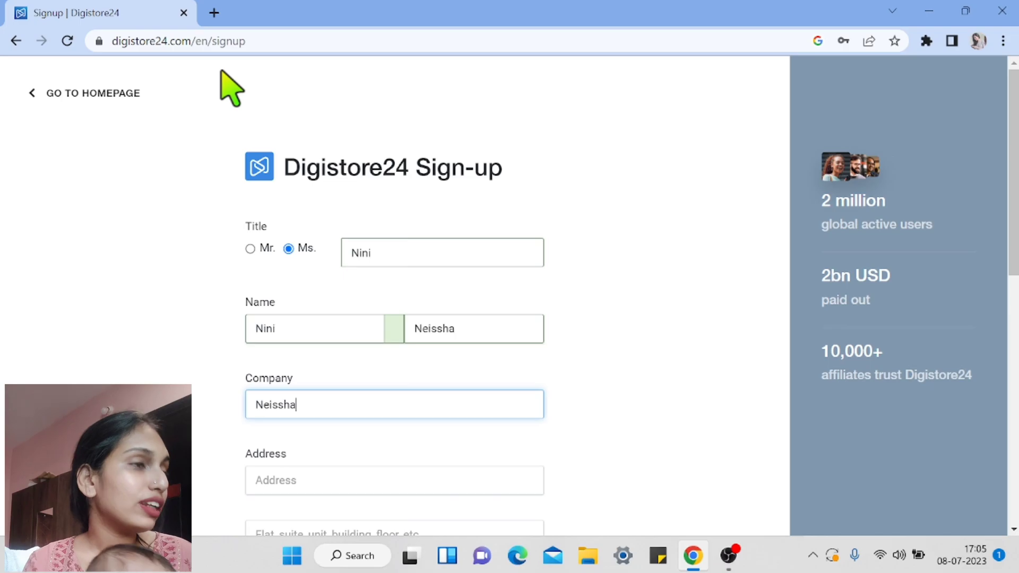
Go to the homepage, open MARKETPLACE, and scroll to the Ultimate Keto Meal Plan at 85% commission
click(91, 94)
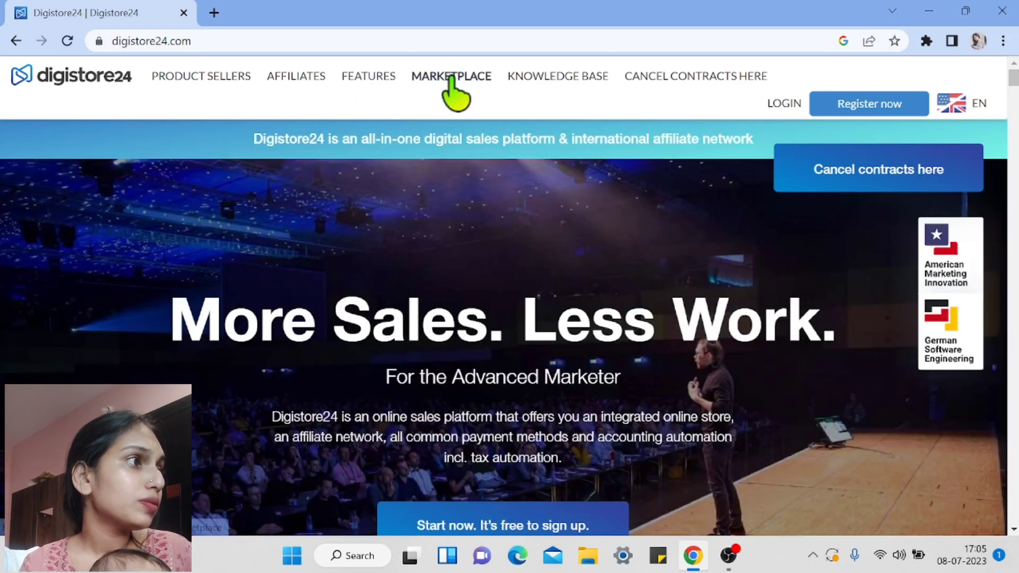
click(451, 80)
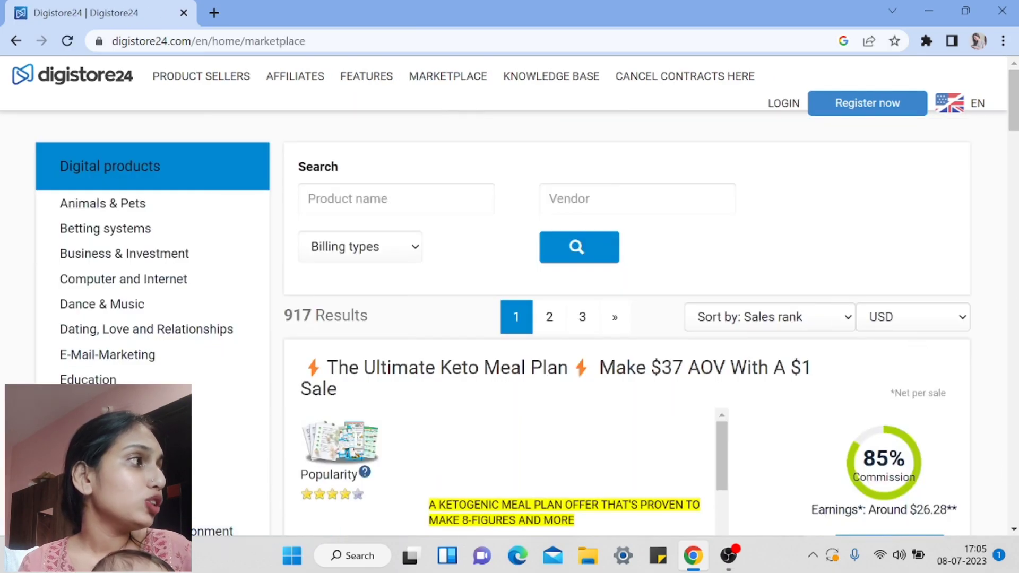
drag(1014, 114, 1014, 154)
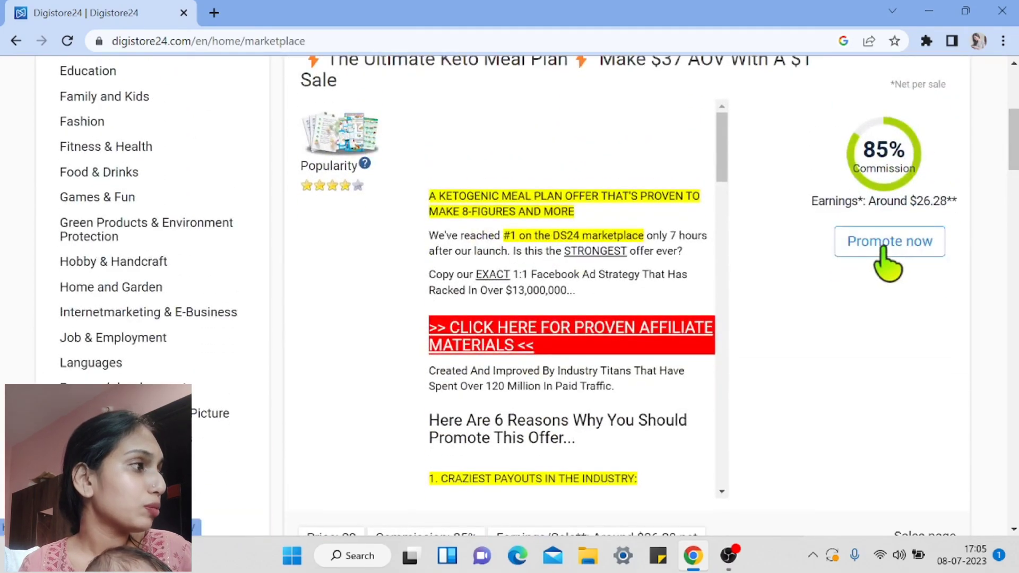